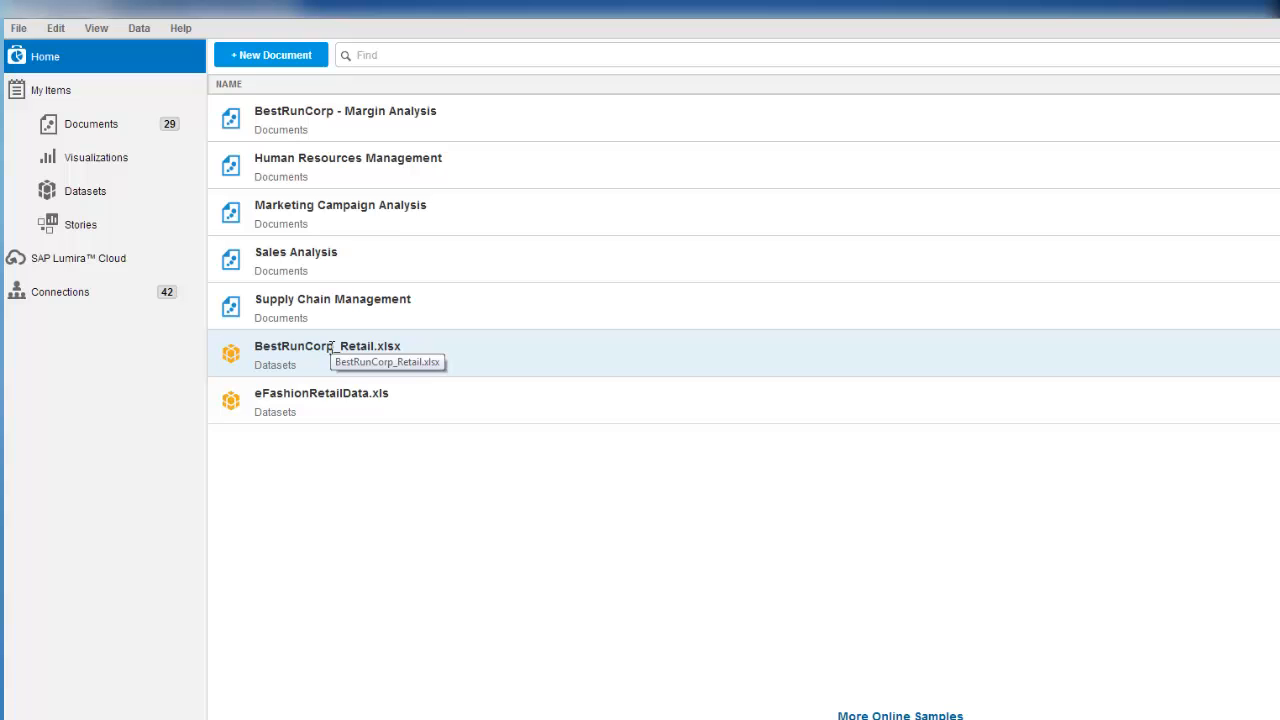
Create a dataset from the BestRunCorp_Retail.xlsx sample and show its rows in the data preparation view
{"action": "double_click", "coordinate": [330, 347]}
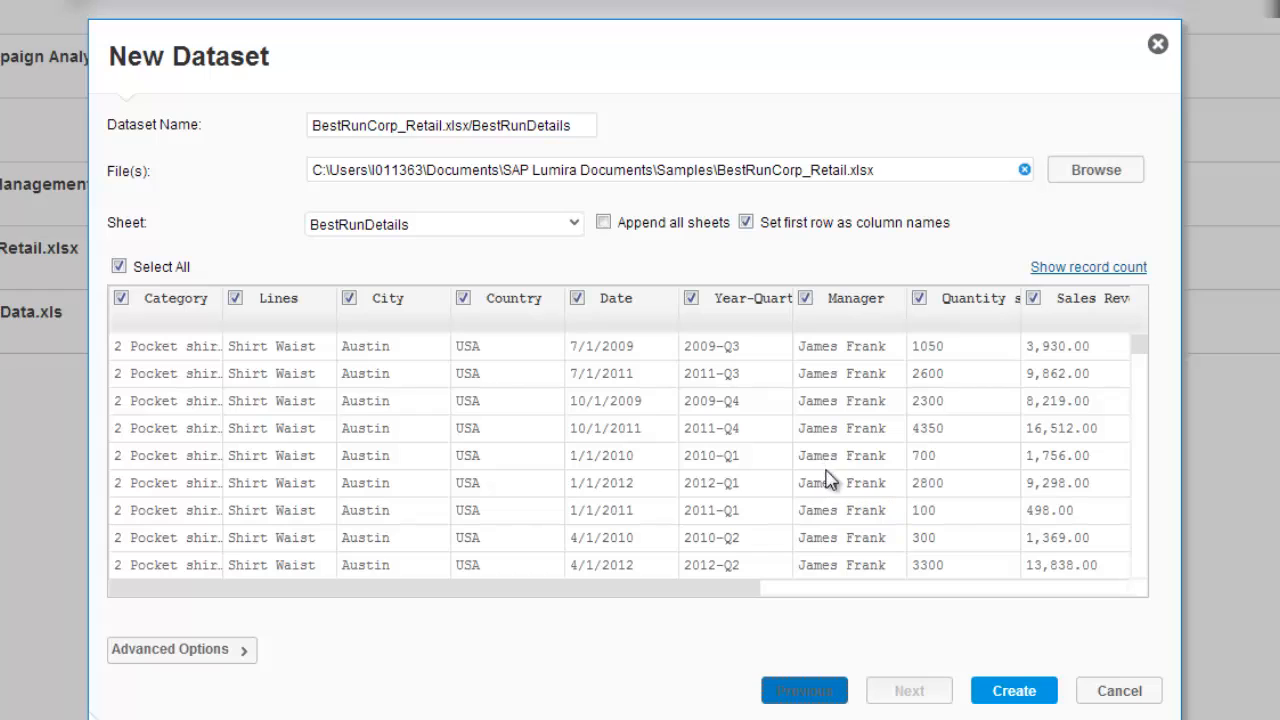
{"action": "left_click", "coordinate": [1015, 700]}
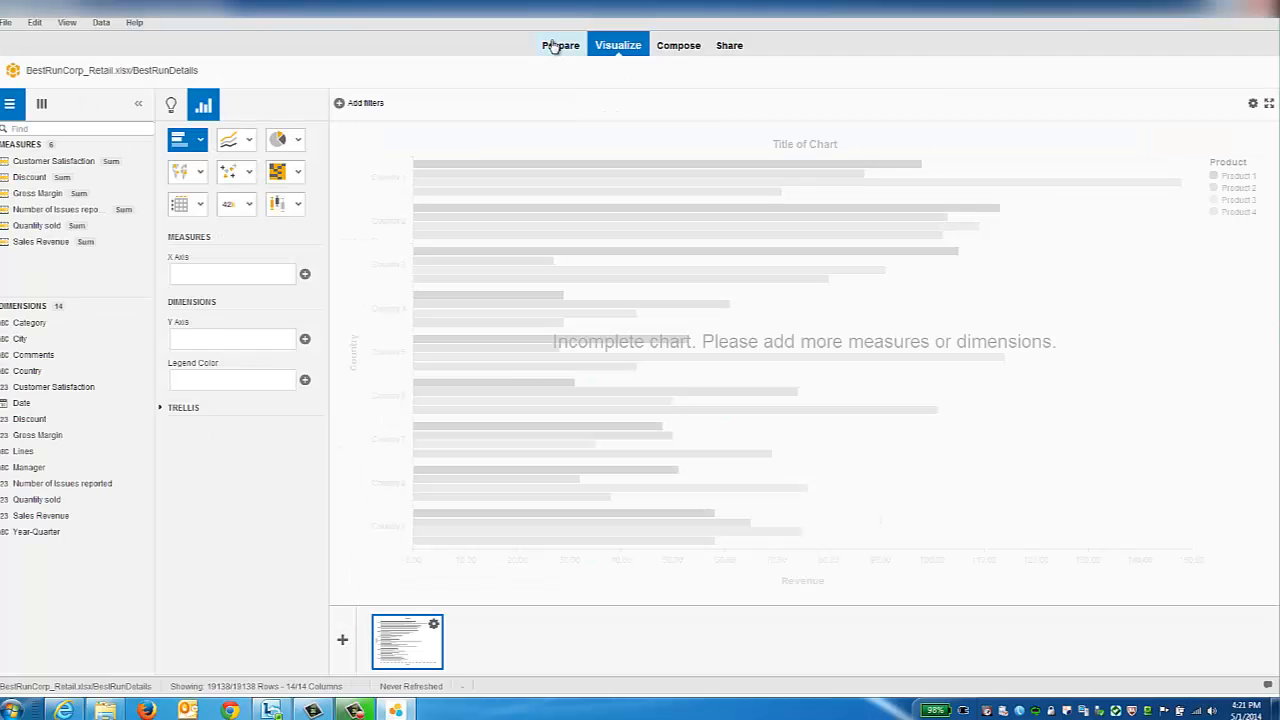
{"action": "left_click", "coordinate": [547, 52]}
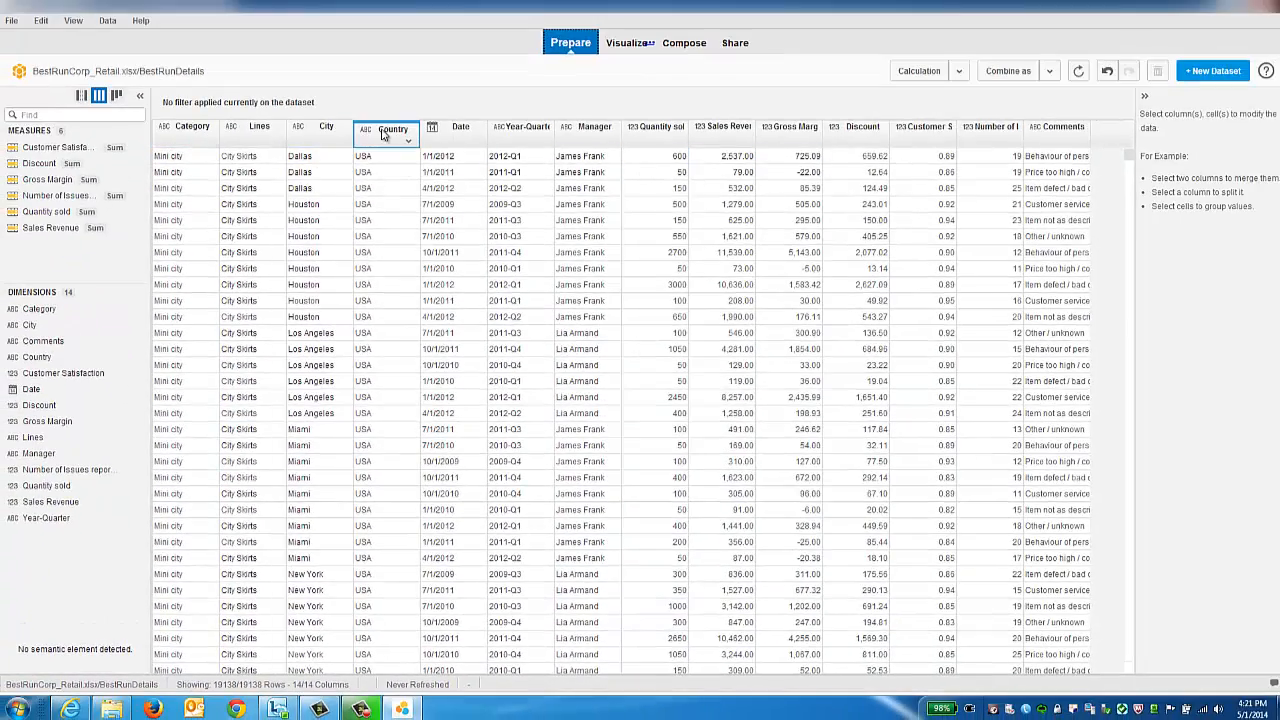
{"action": "left_click", "coordinate": [410, 236]}
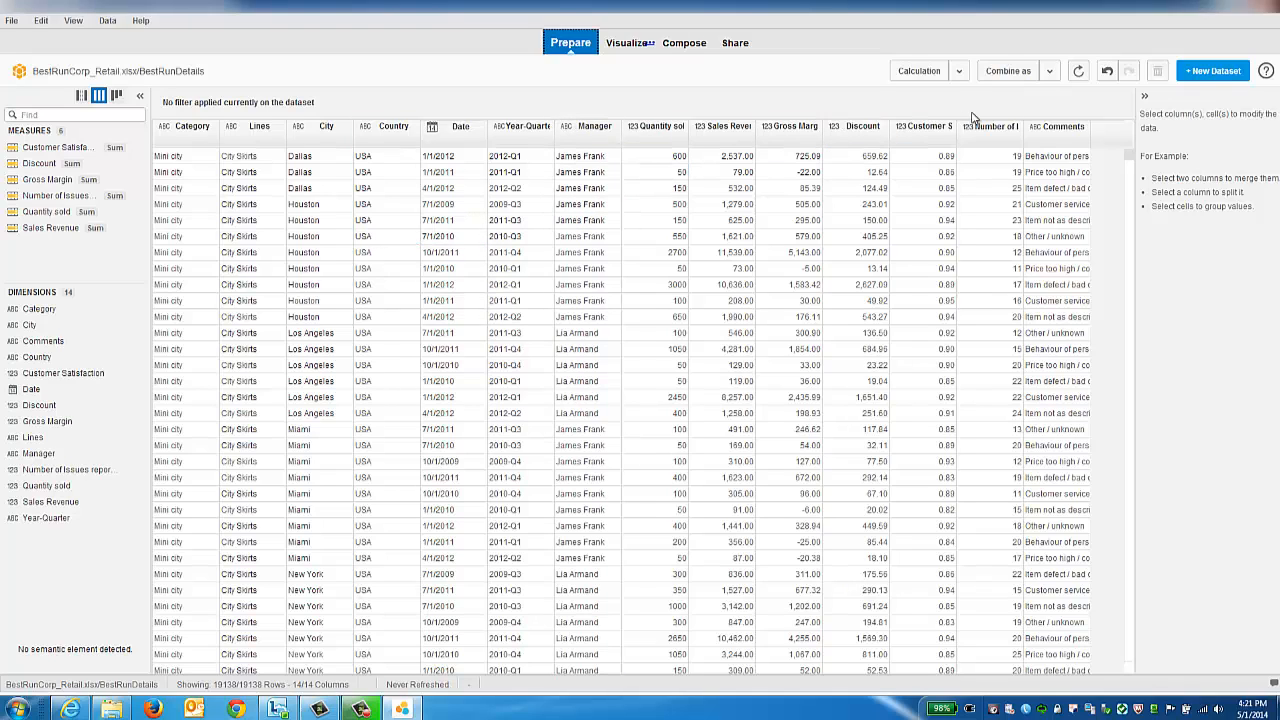
Add the Excel file Country_Retail_Spending.xlsx as a second dataset and switch back to the BestRunCorp_Retail.xlsx/BestRunDetails dataset
{"action": "left_click", "coordinate": [1201, 79]}
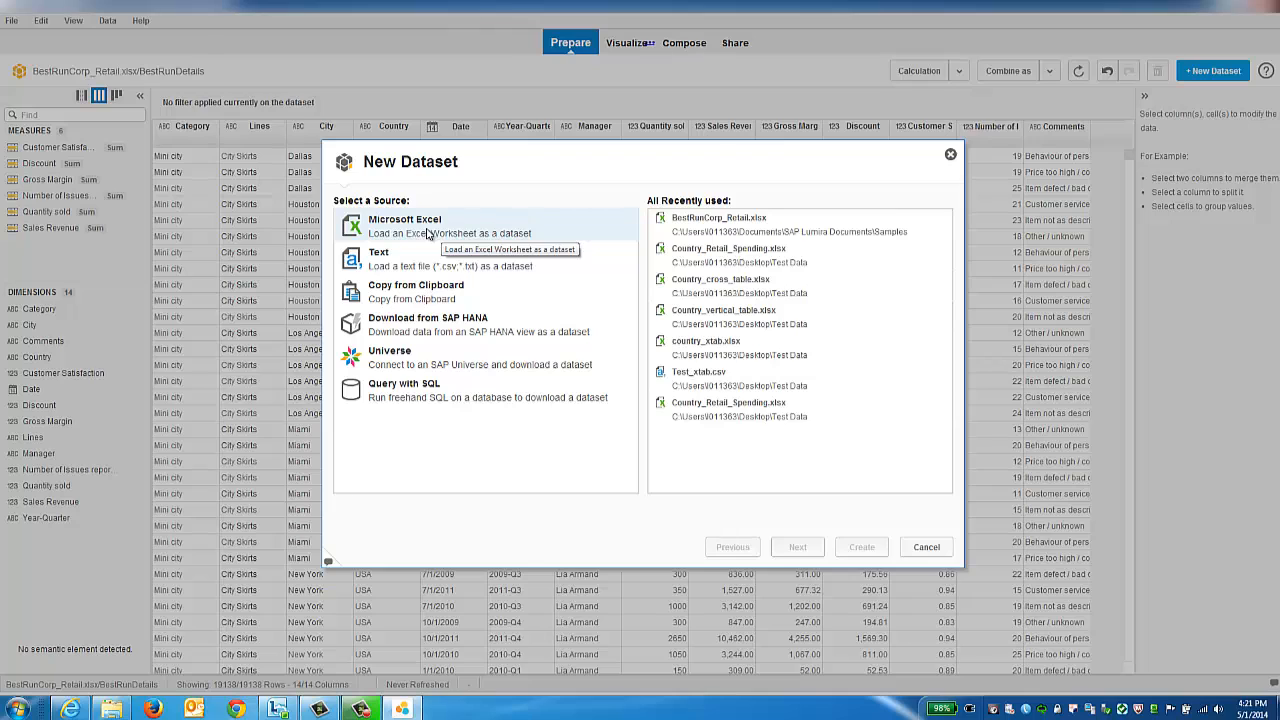
{"action": "double_click", "coordinate": [428, 233]}
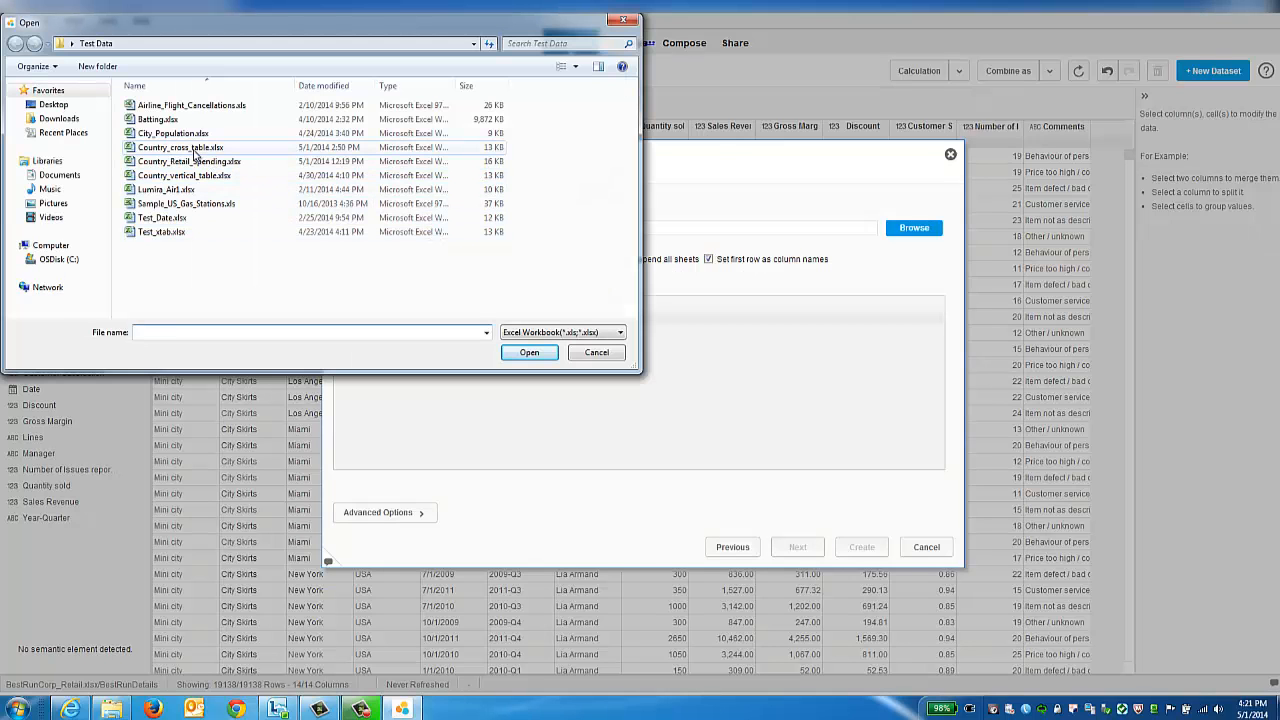
{"action": "double_click", "coordinate": [163, 167]}
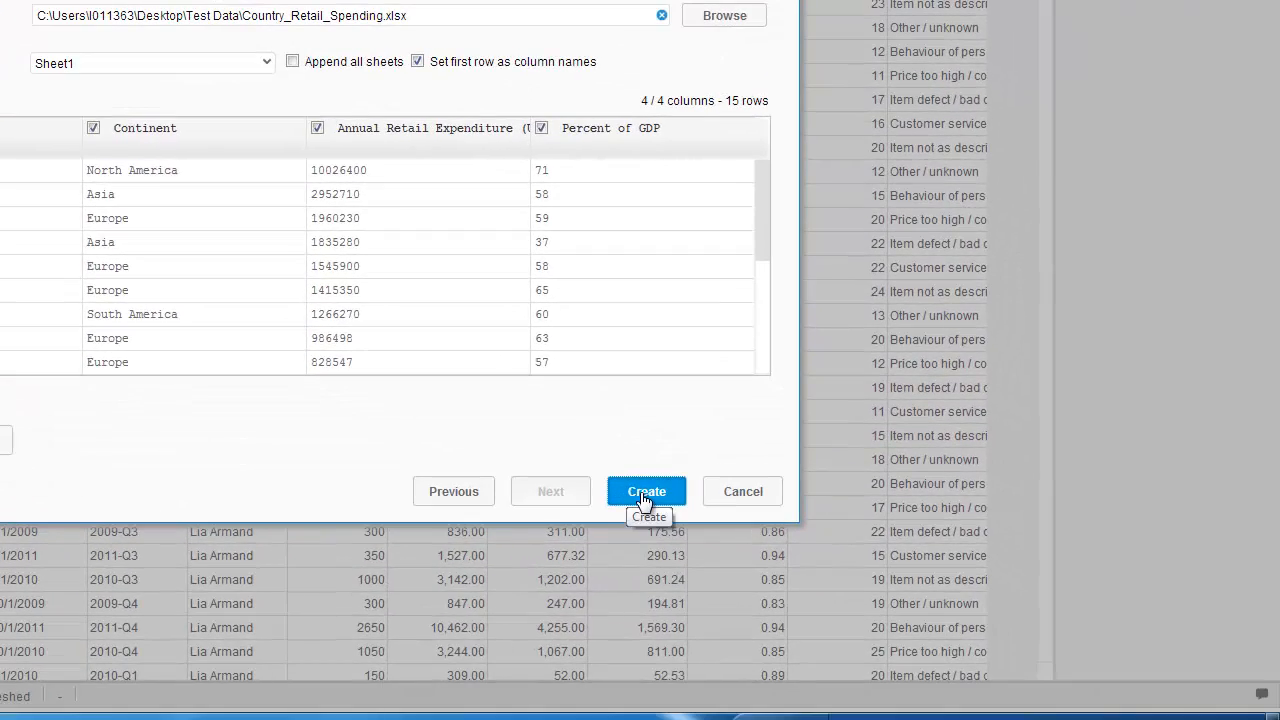
{"action": "left_click", "coordinate": [644, 493]}
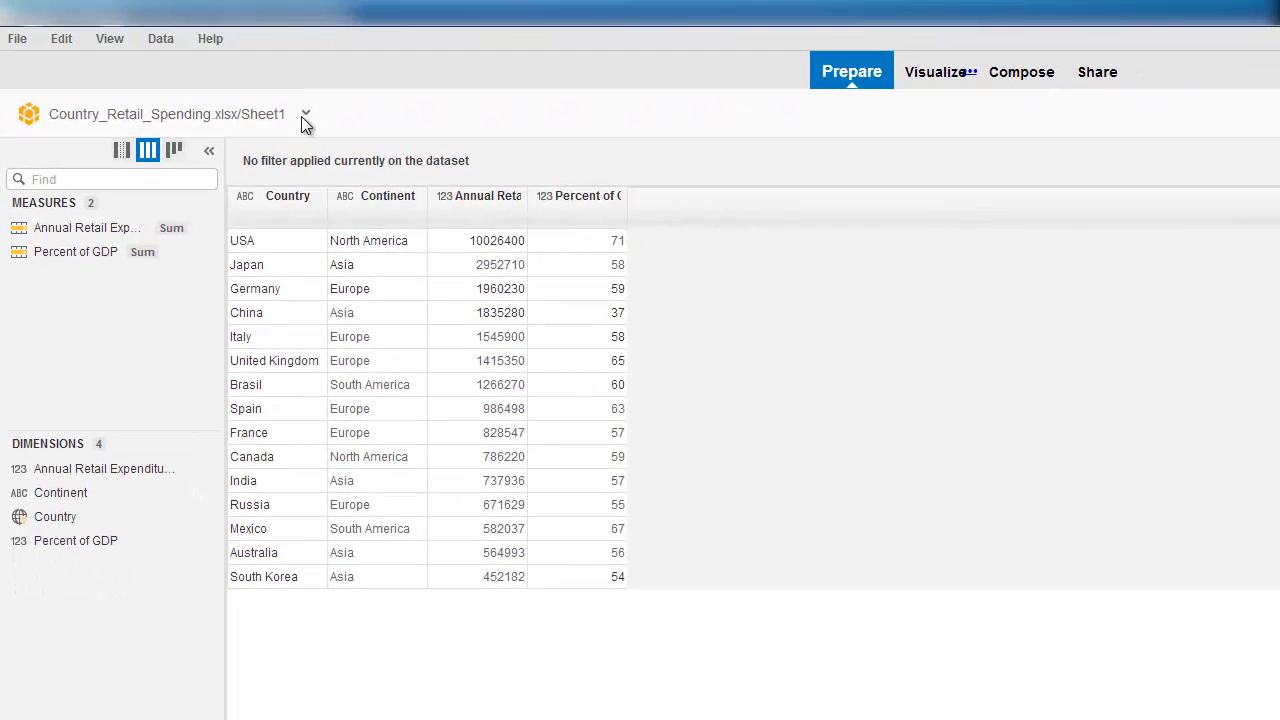
{"action": "left_click", "coordinate": [305, 115]}
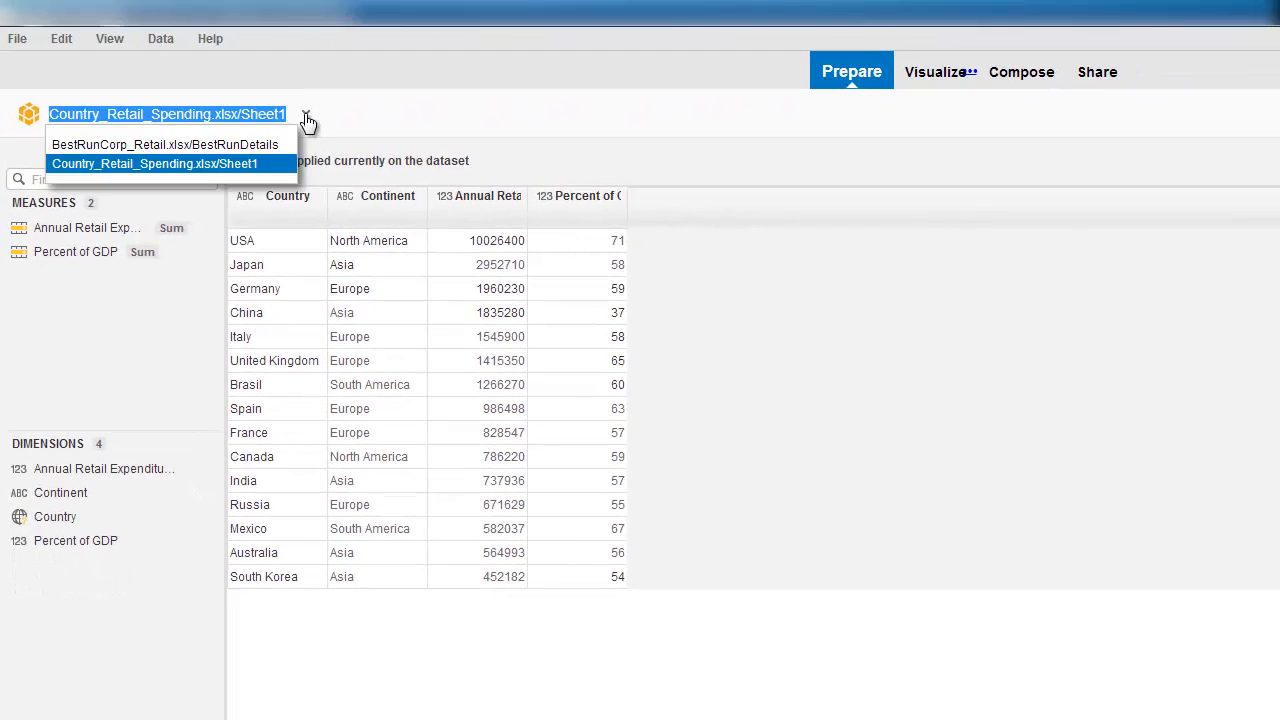
{"action": "left_click", "coordinate": [258, 145]}
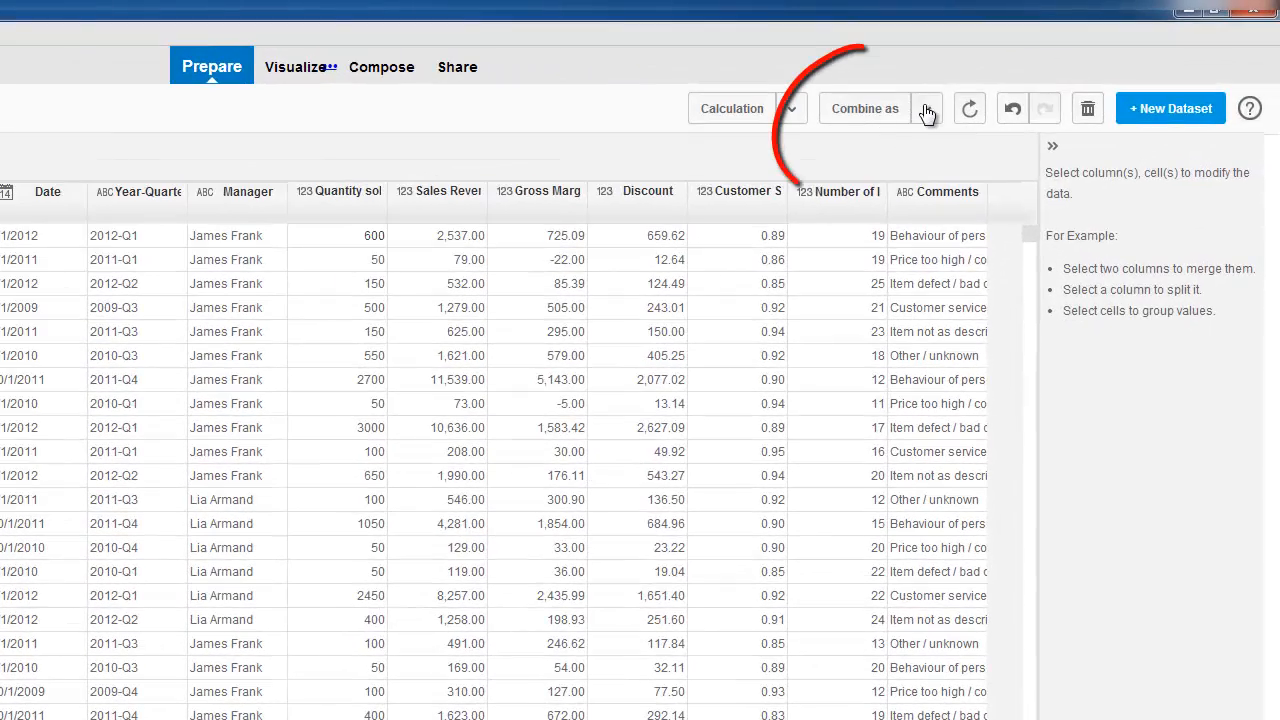
Merge Country_Retail_Spending.xlsx into the BestRunCorp_Retail dataset on Country with a left outer join and inspect the merged rows
{"action": "left_click", "coordinate": [927, 110]}
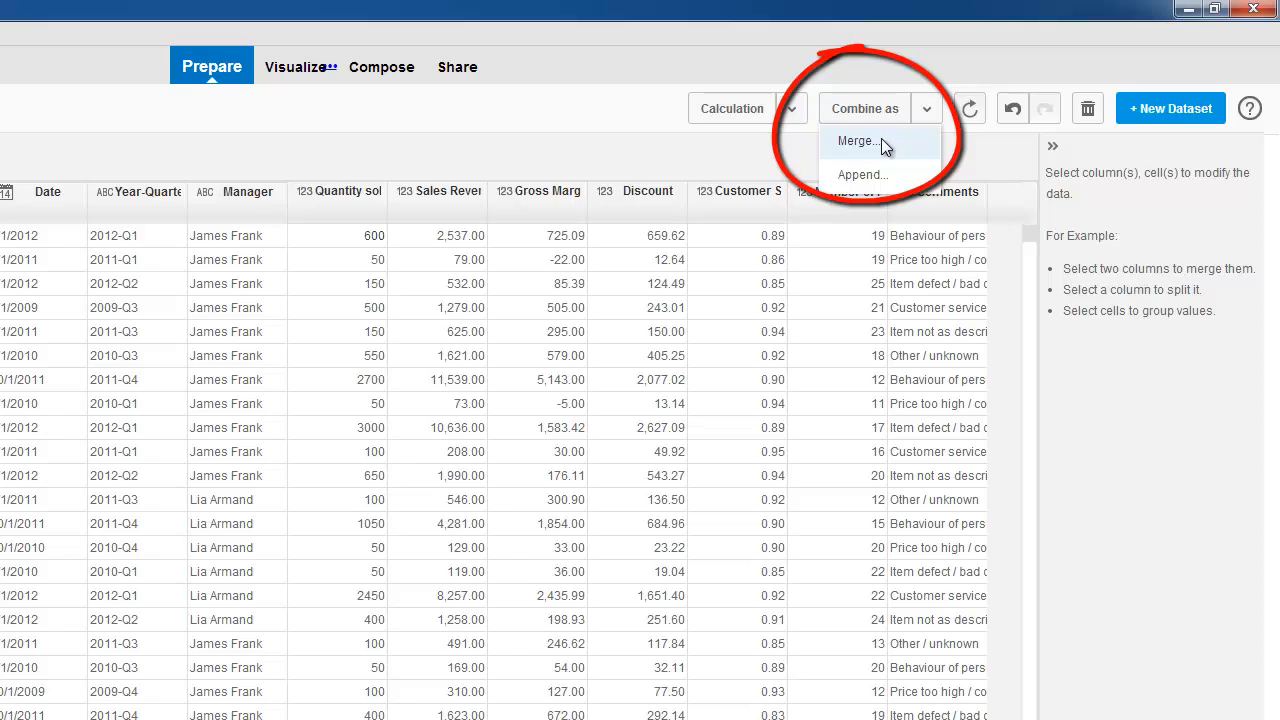
{"action": "left_click", "coordinate": [881, 140]}
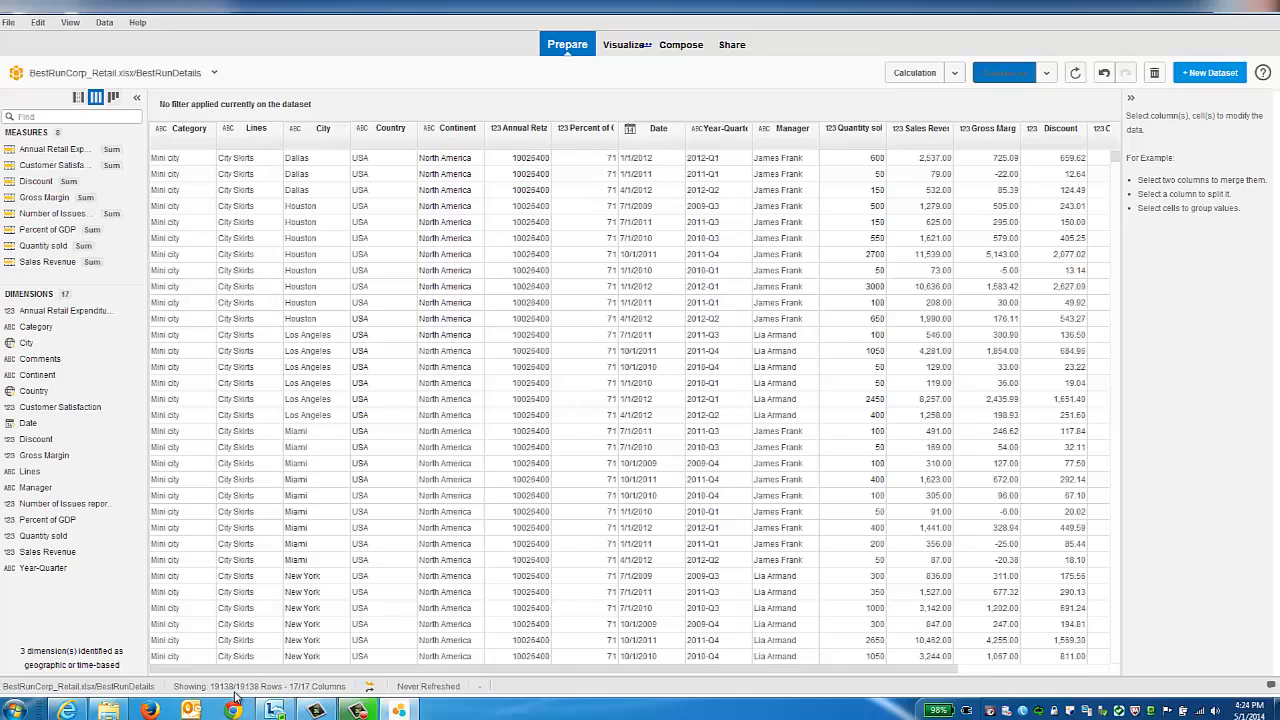
{"action": "left_click", "coordinate": [366, 173]}
{"action": "left_click", "coordinate": [366, 222]}
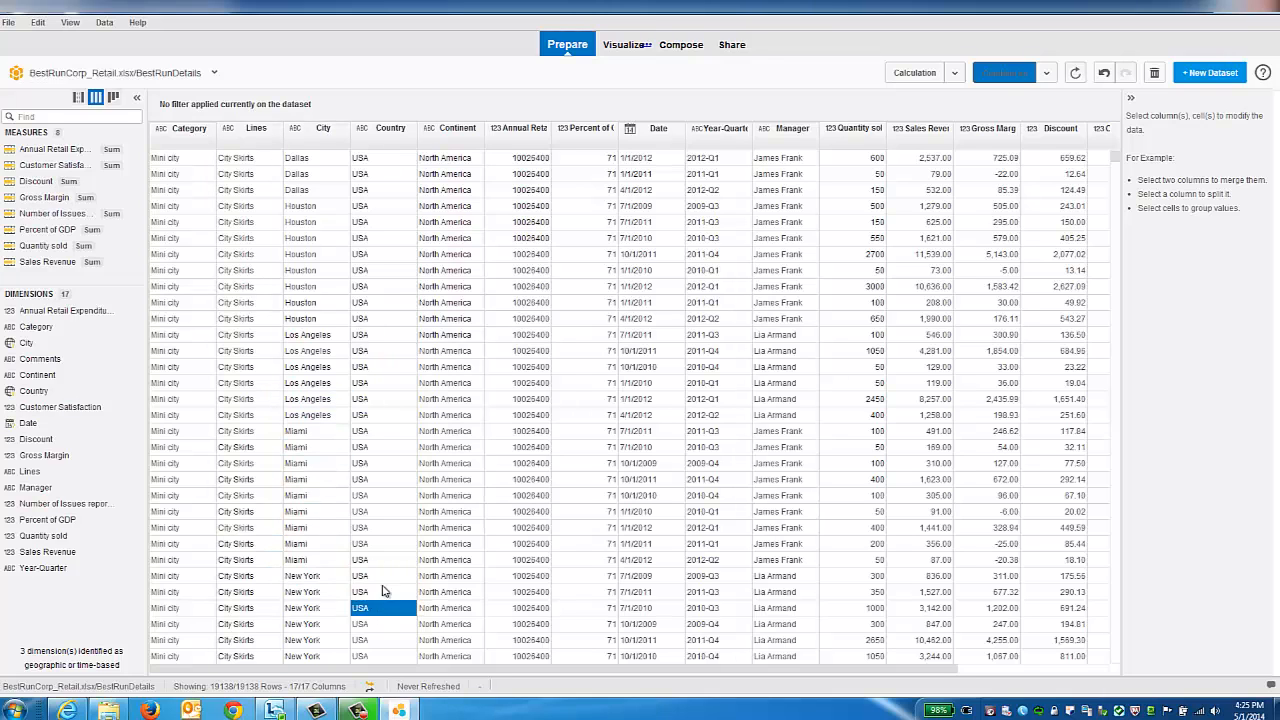
{"action": "scroll", "coordinate": [580, 555], "scroll_direction": "down", "scroll_amount": 7}
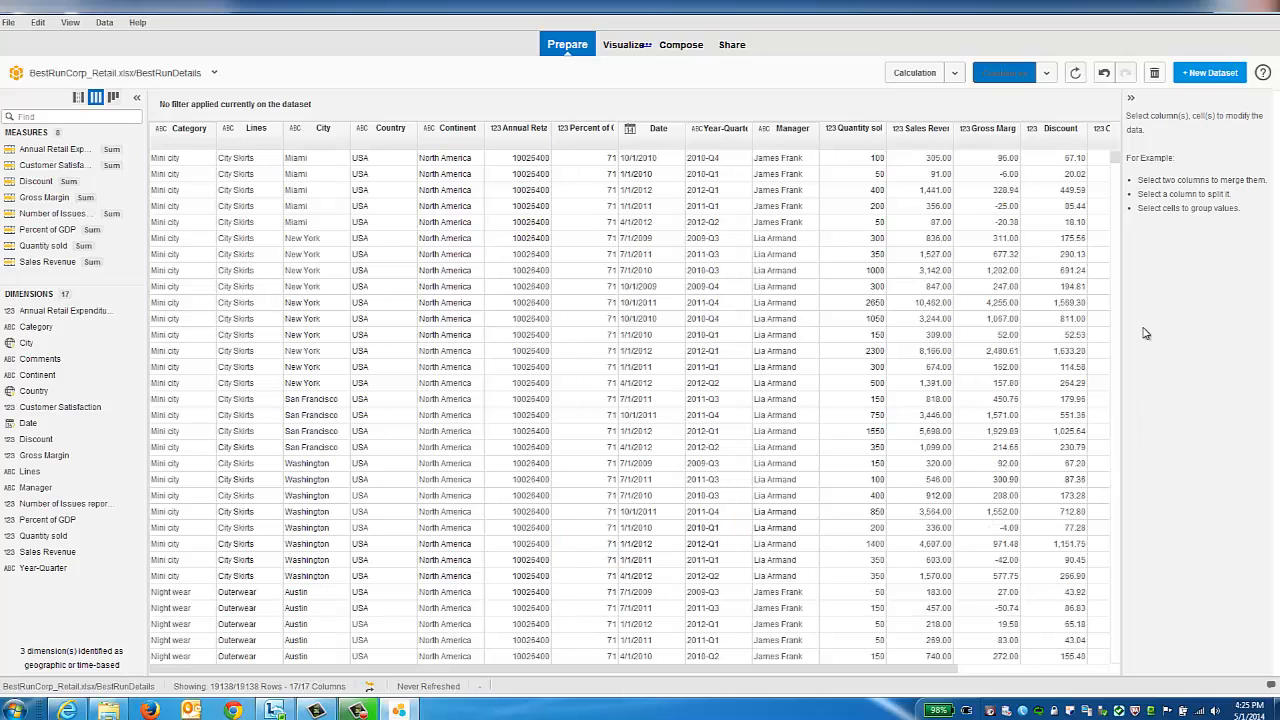
{"action": "left_click_drag", "start_coordinate": [1117, 160], "coordinate": [1118, 192]}
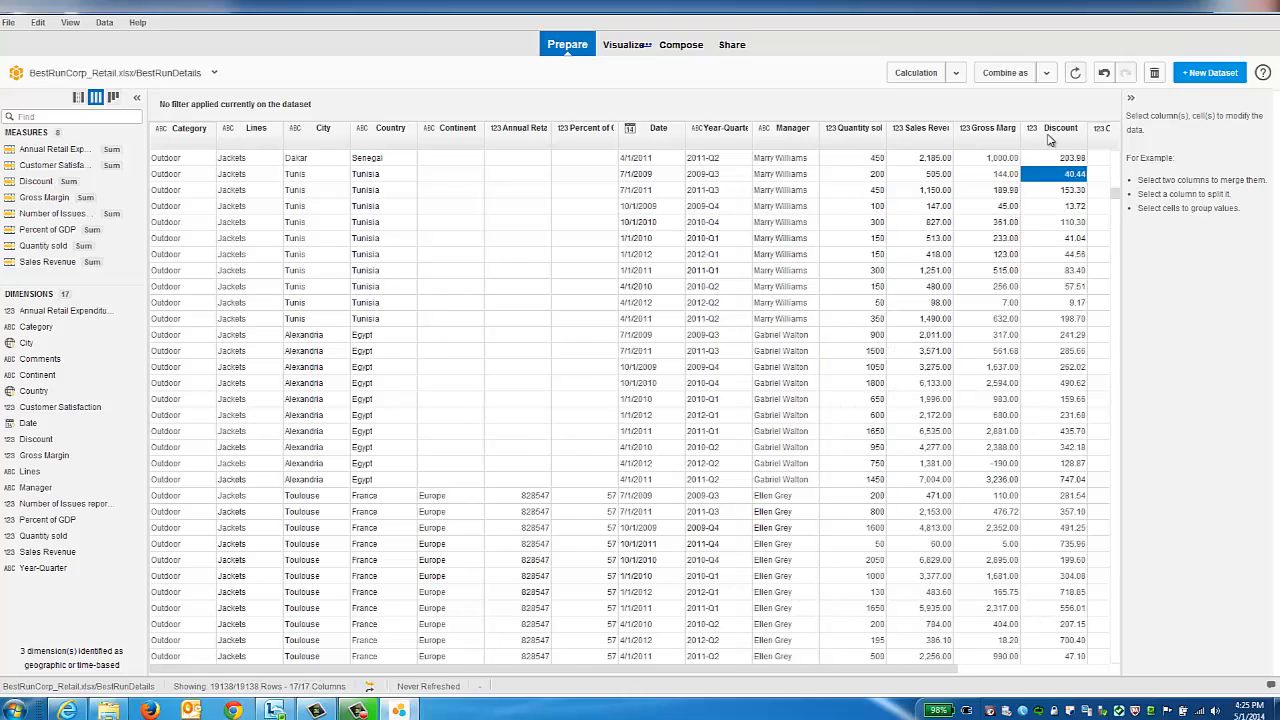
Undo the merge with the country spending dataset
{"action": "left_click", "coordinate": [1105, 78]}
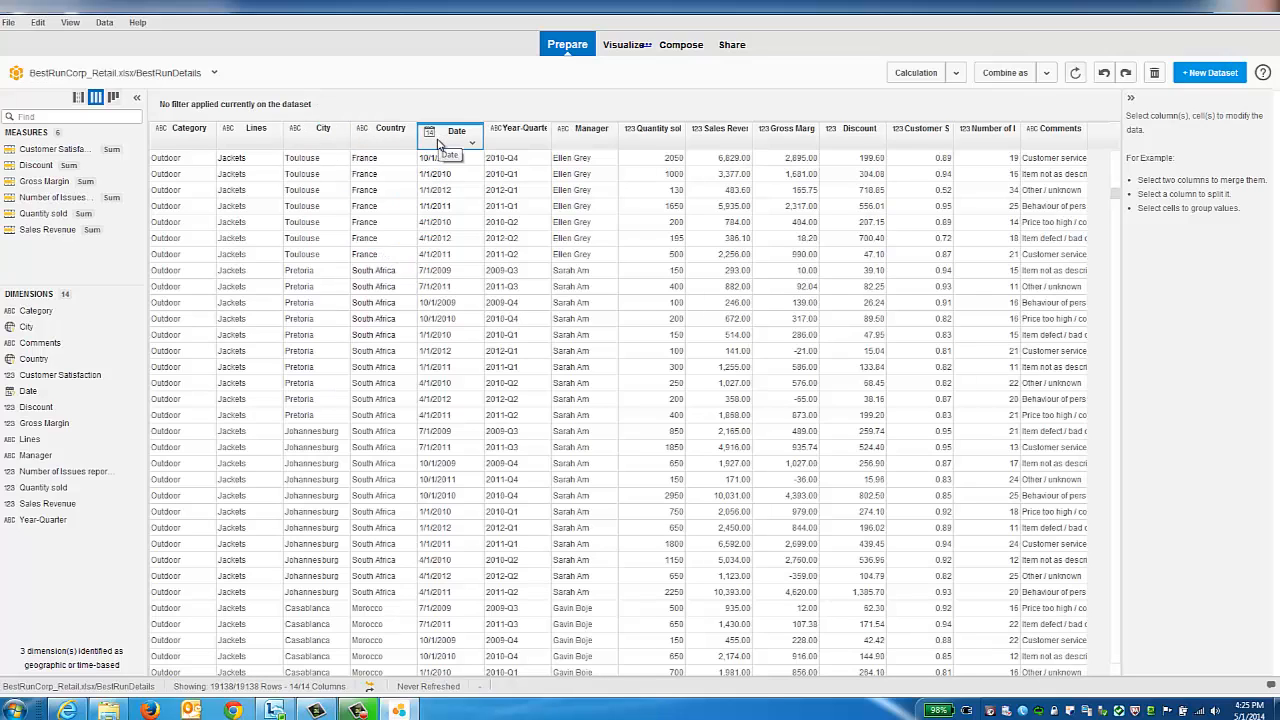
{"action": "left_click", "coordinate": [510, 132]}
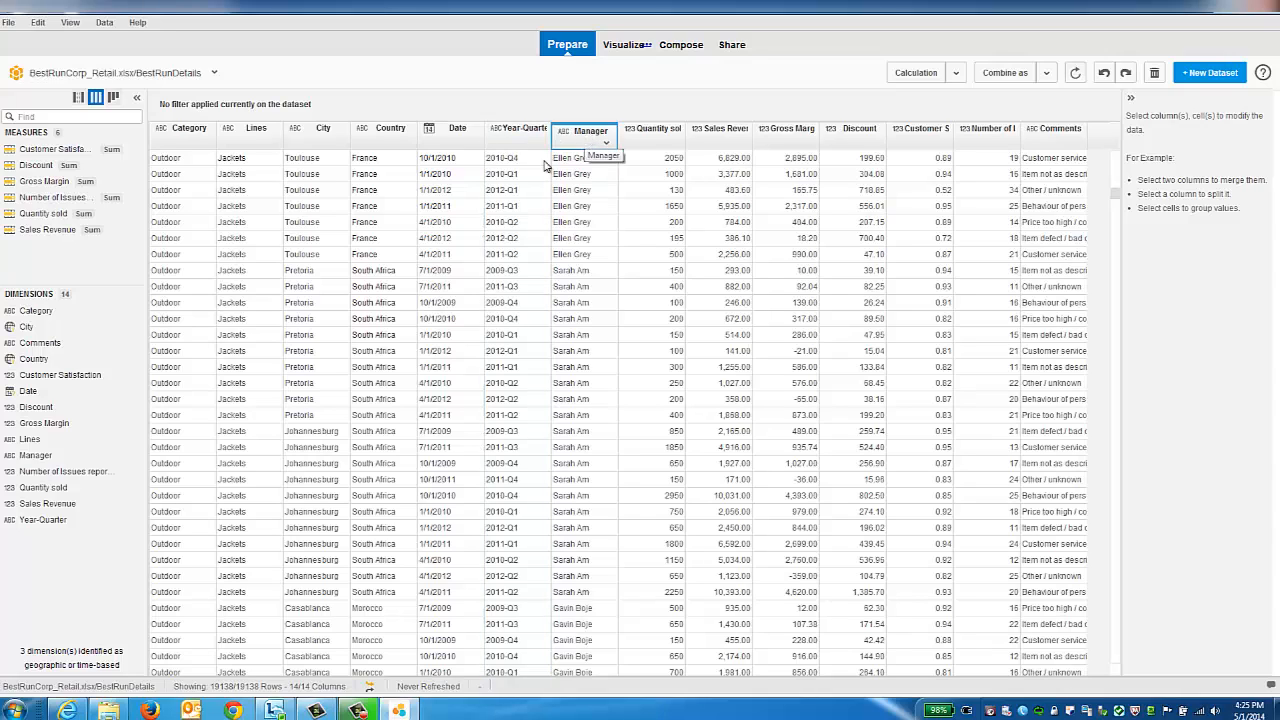
{"action": "left_click", "coordinate": [436, 221]}
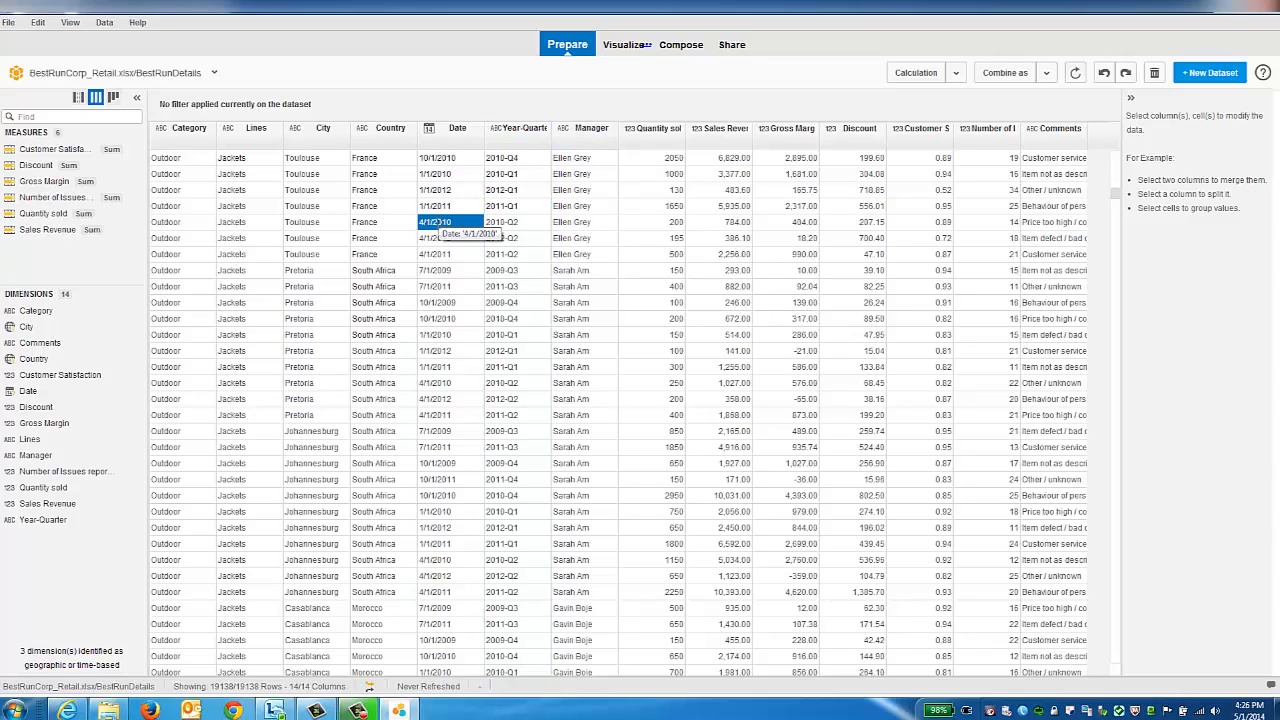
Start a merge with Country_Retail_Spending.xlsx as lookup dataset on the Country key and set the merge type to Inner join
{"action": "left_click", "coordinate": [1047, 75]}
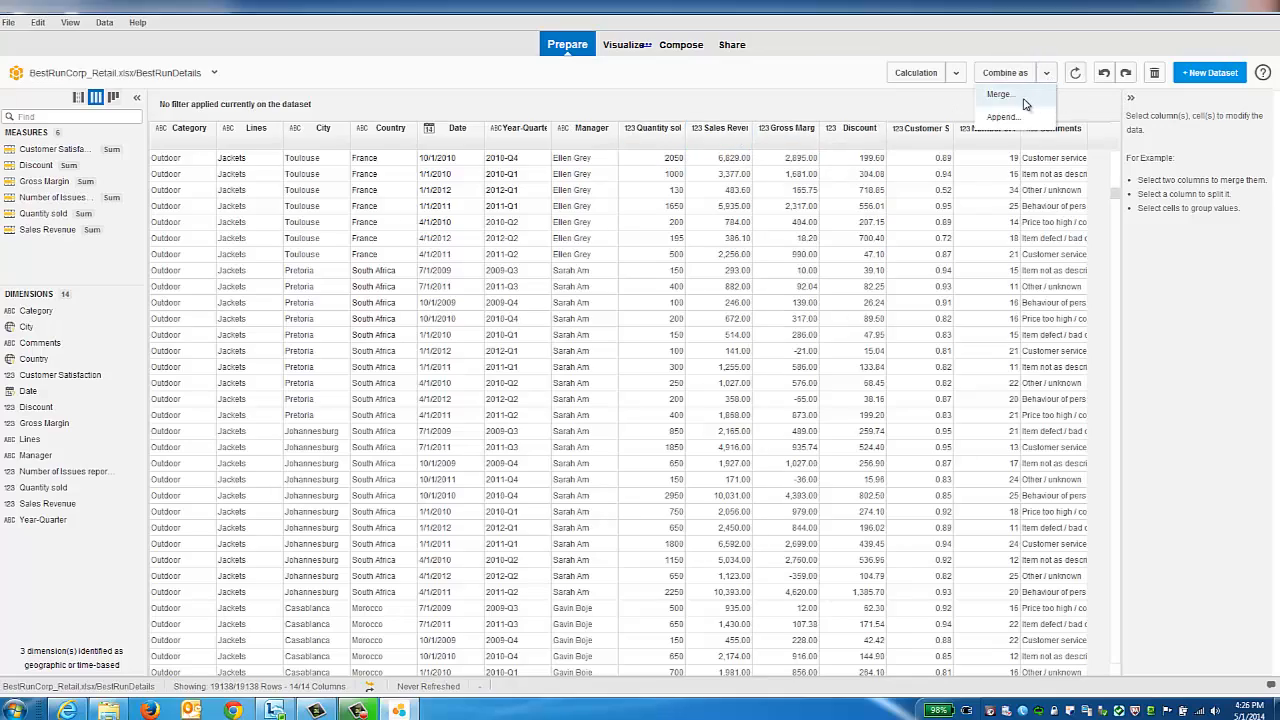
{"action": "left_click", "coordinate": [1000, 95]}
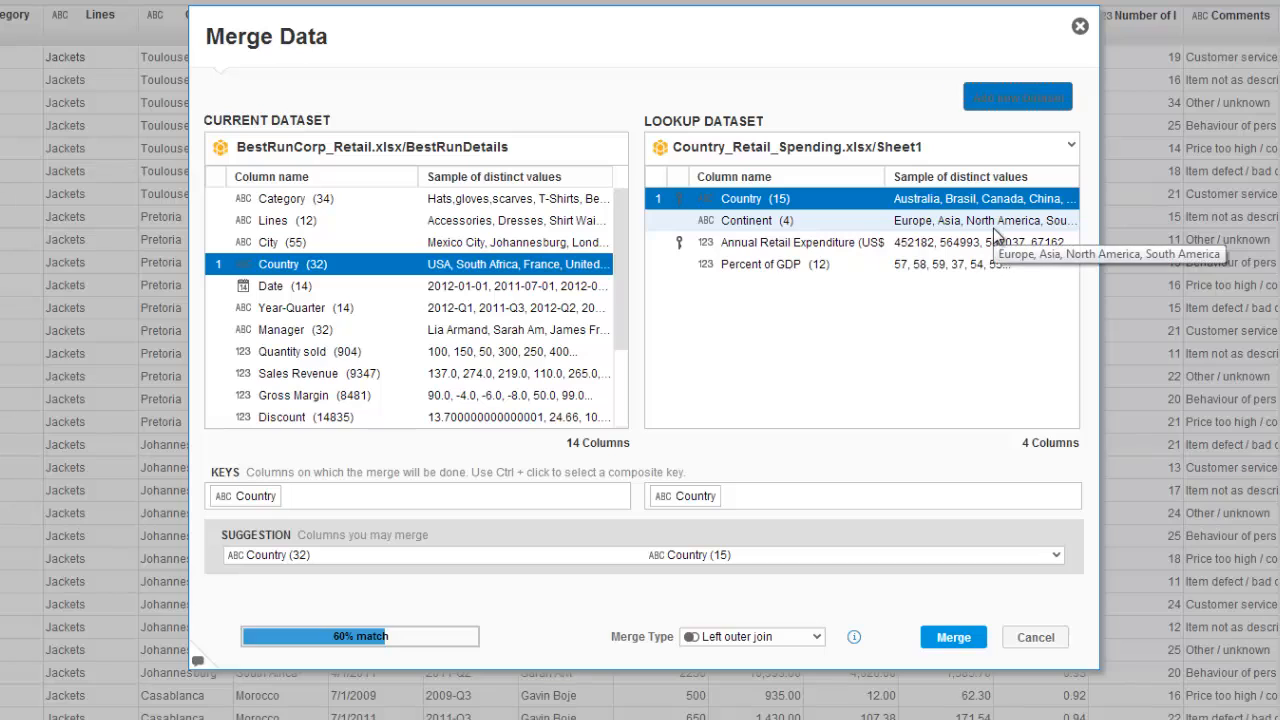
{"action": "left_click", "coordinate": [816, 638]}
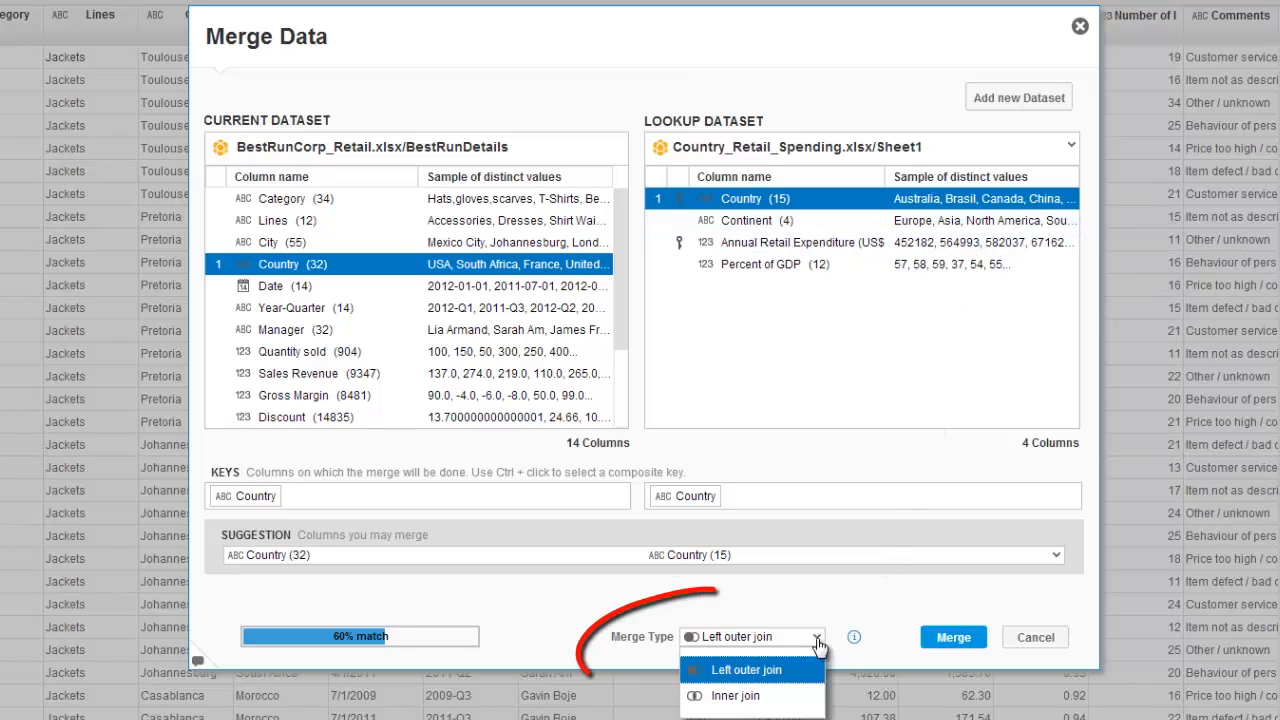
{"action": "left_click", "coordinate": [748, 698]}
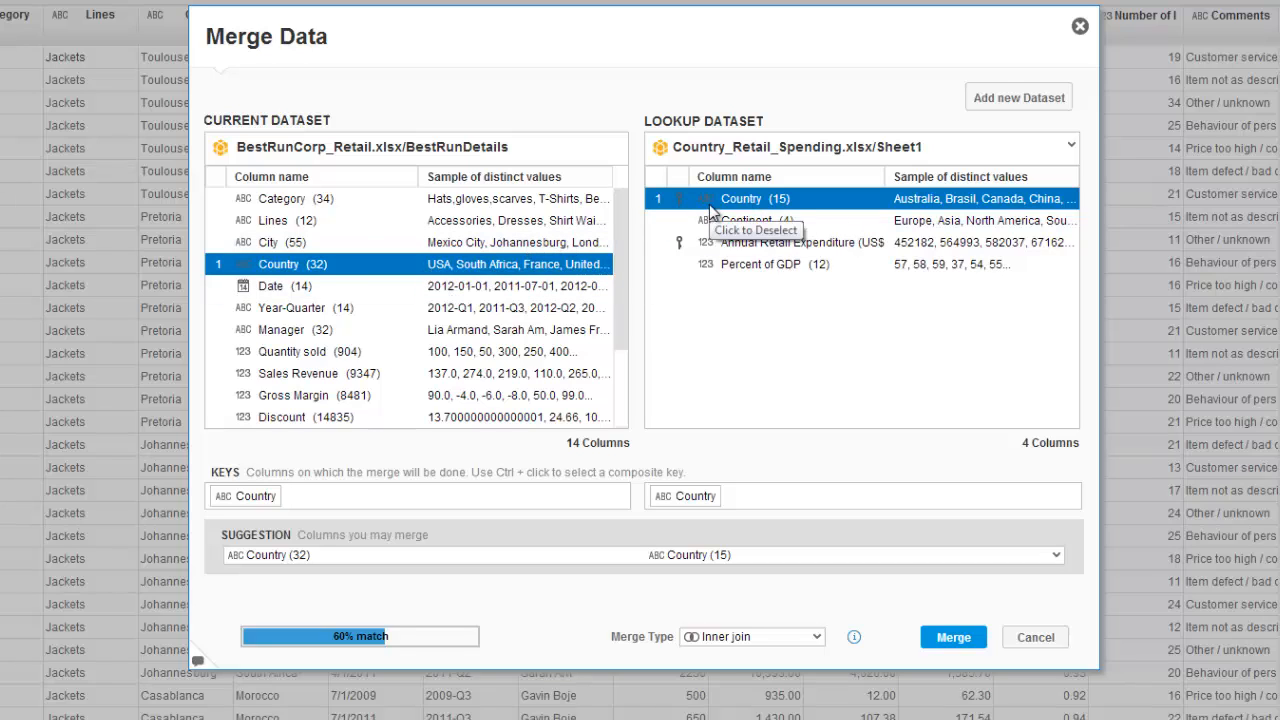
Try Continent alone and Continent combined with Country as the lookup key, and restore Country as the only key
{"action": "left_click", "coordinate": [764, 221]}
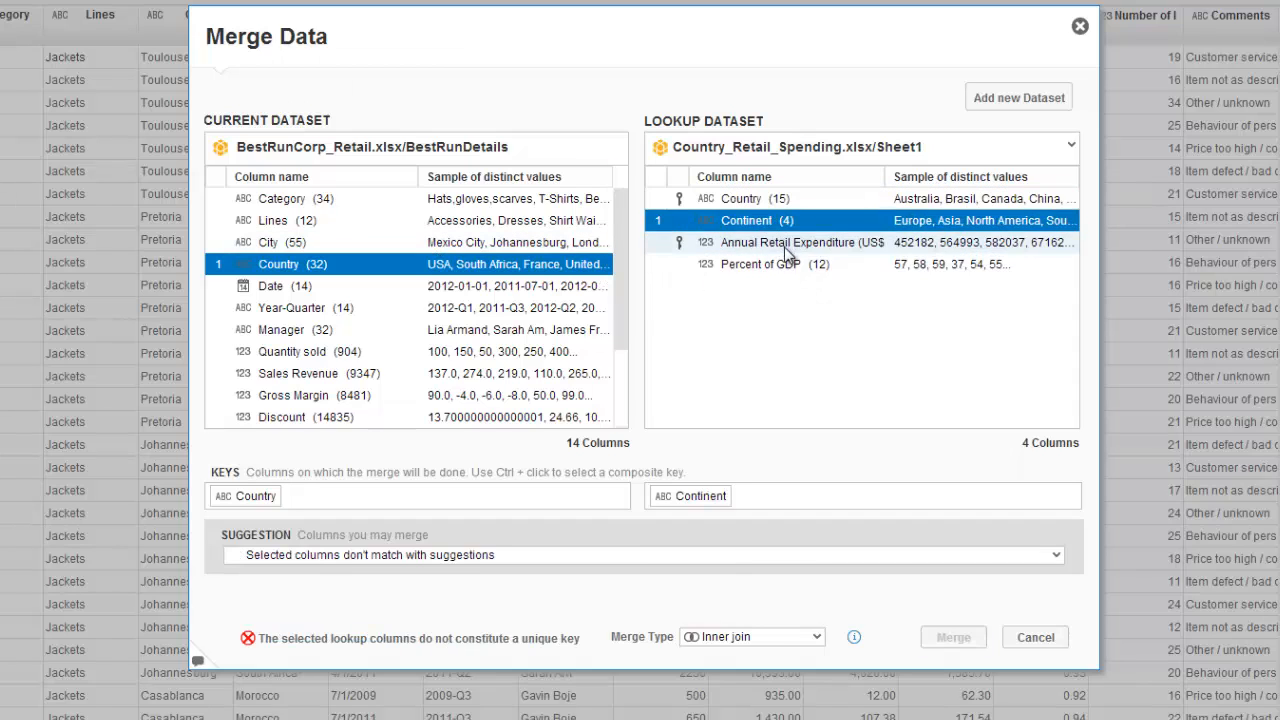
{"action": "left_click", "coordinate": [740, 205], "text": "ctrl"}
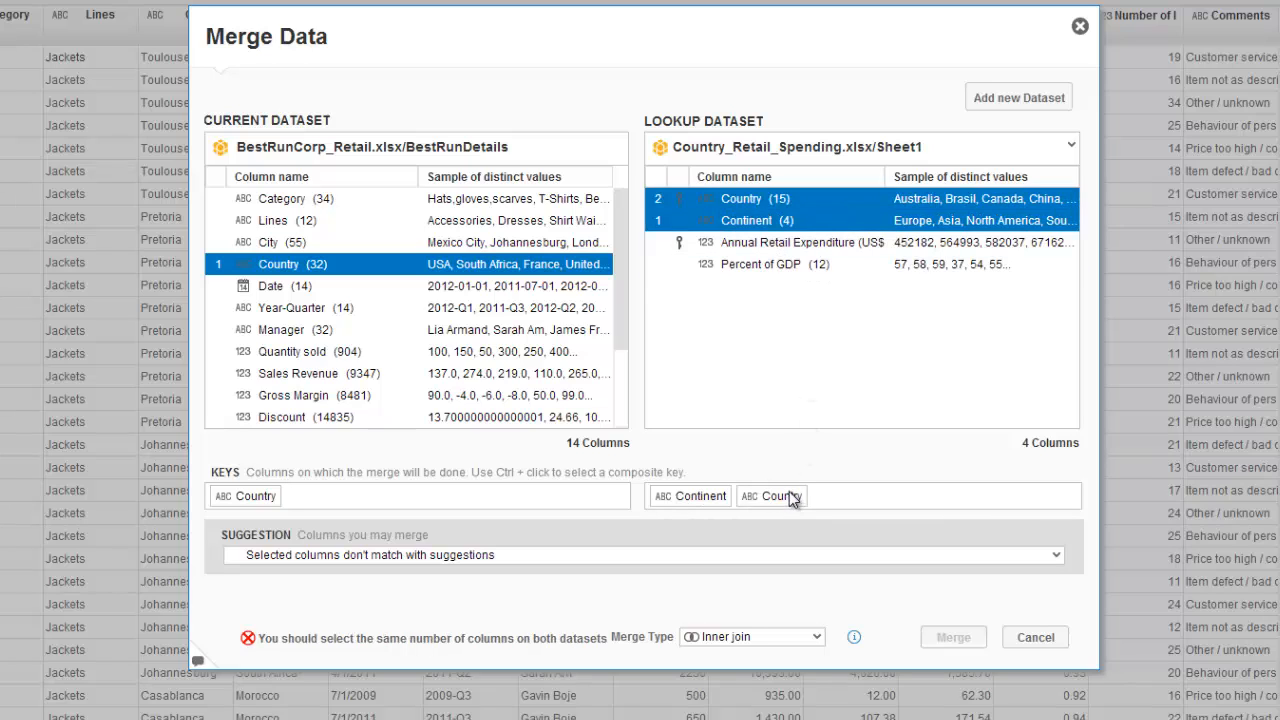
{"action": "left_click", "coordinate": [752, 198]}
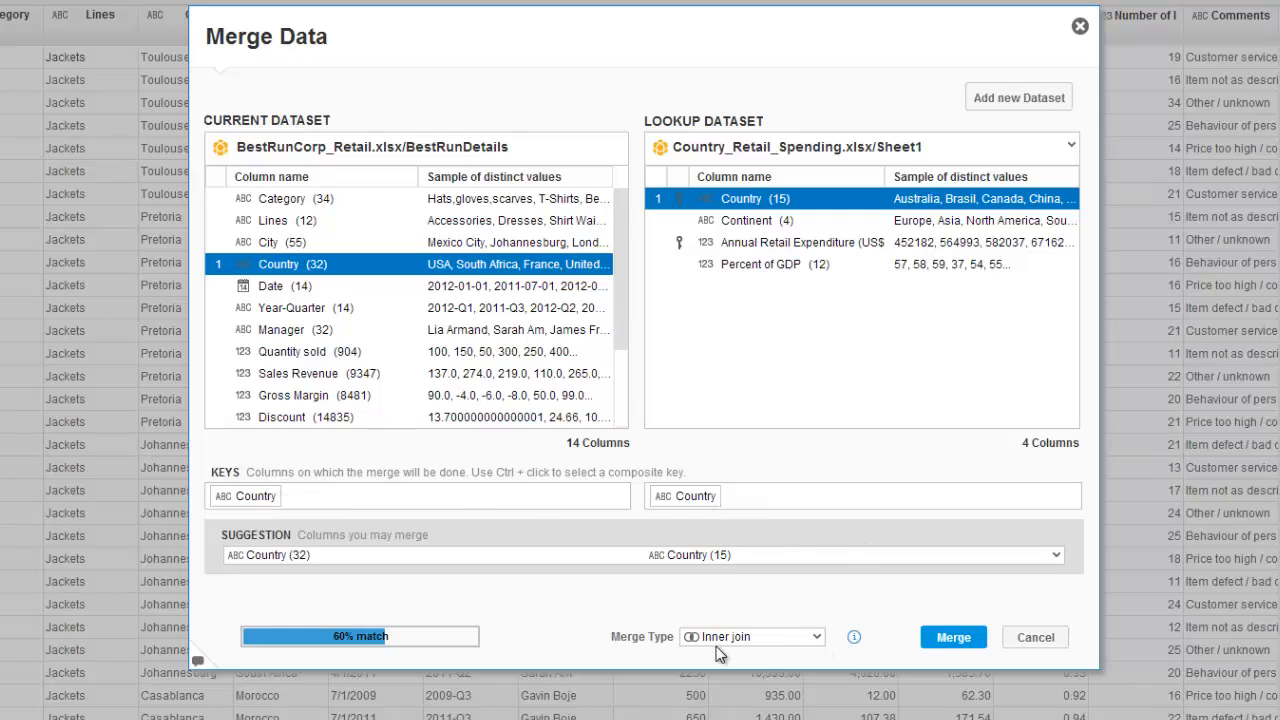
Run the inner join merge on Country and inspect the Country and Continent values down to the end of the merged rows
{"action": "left_click", "coordinate": [947, 640]}
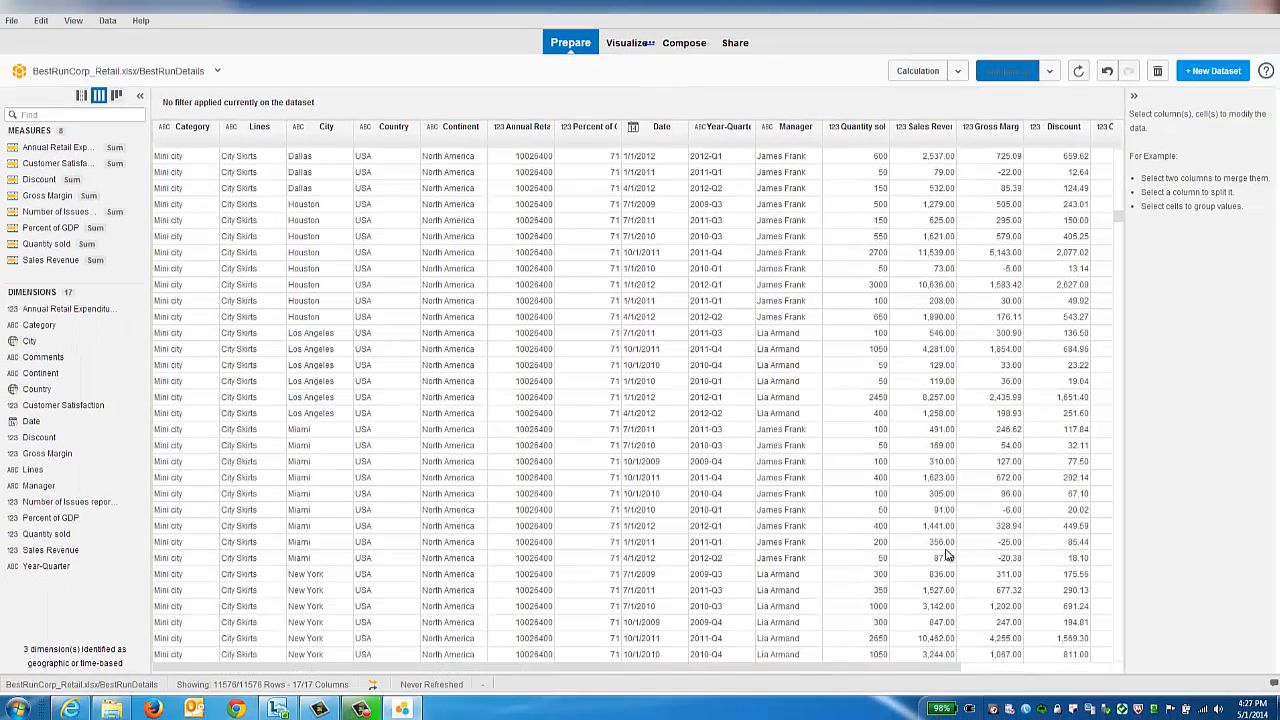
{"action": "scroll", "coordinate": [1005, 582], "scroll_direction": "down", "scroll_amount": 5}
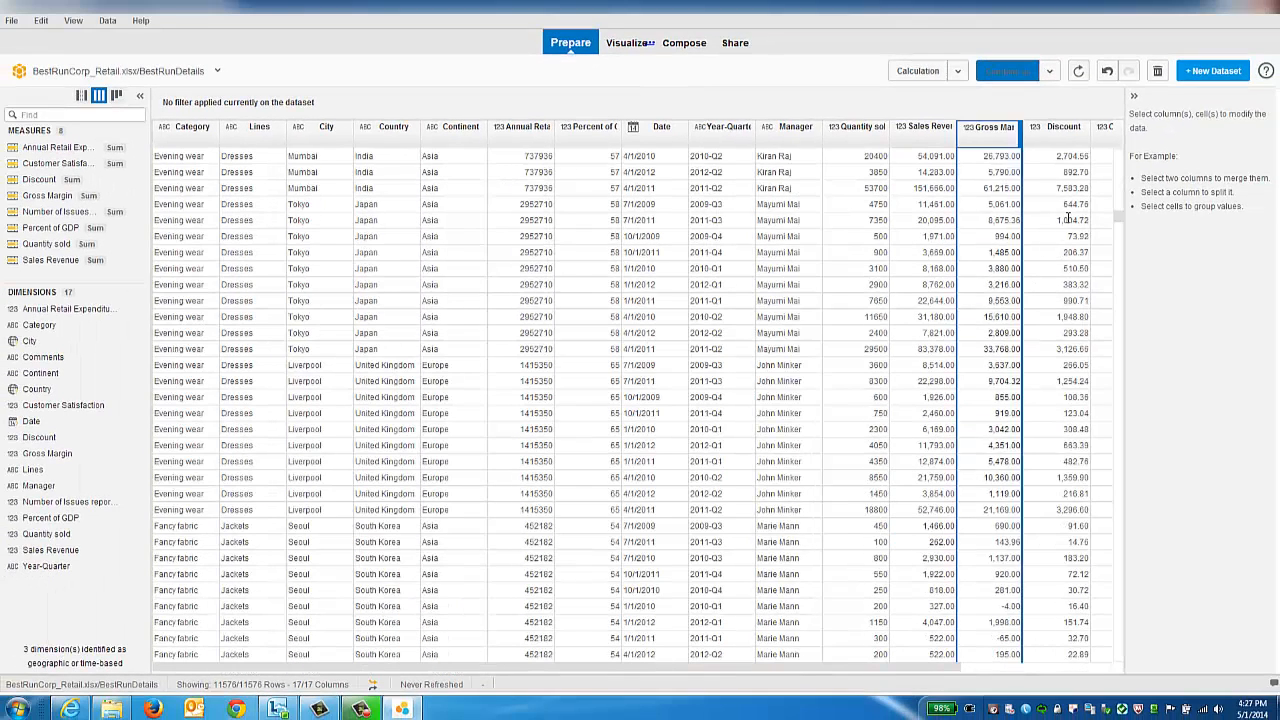
{"action": "scroll", "coordinate": [1122, 201], "scroll_direction": "up", "scroll_amount": 10}
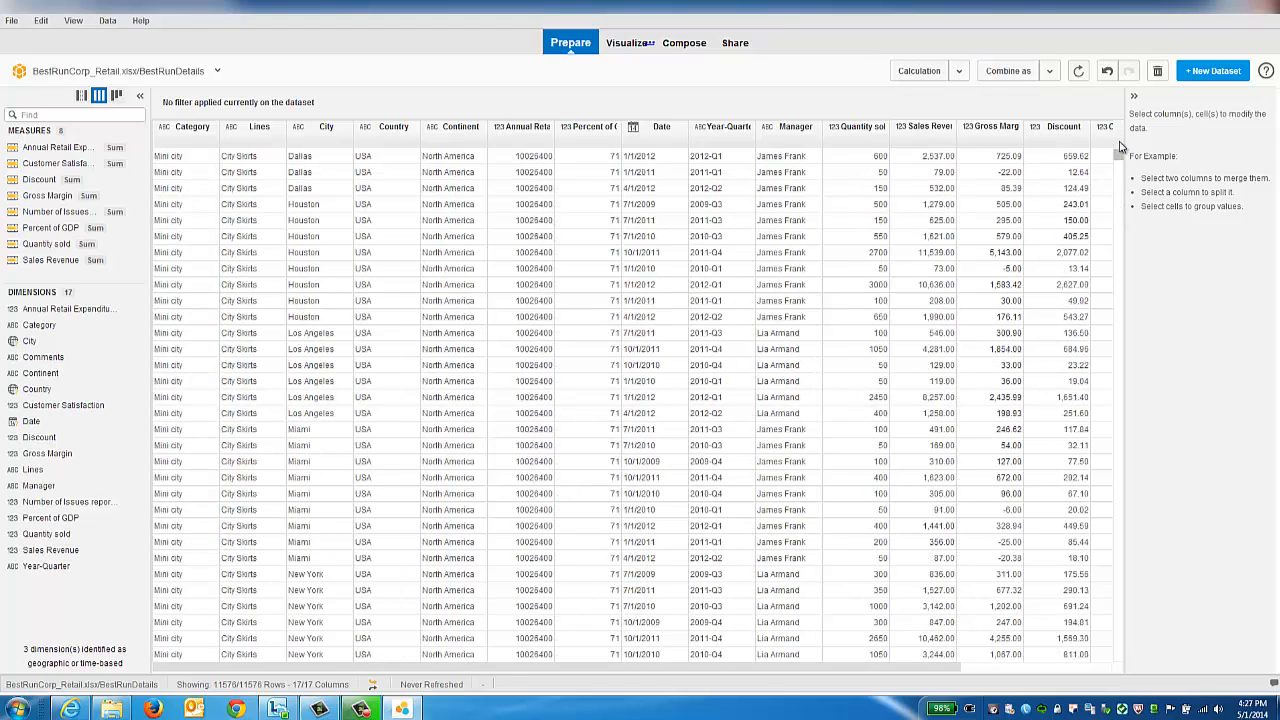
{"action": "left_click", "coordinate": [489, 158]}
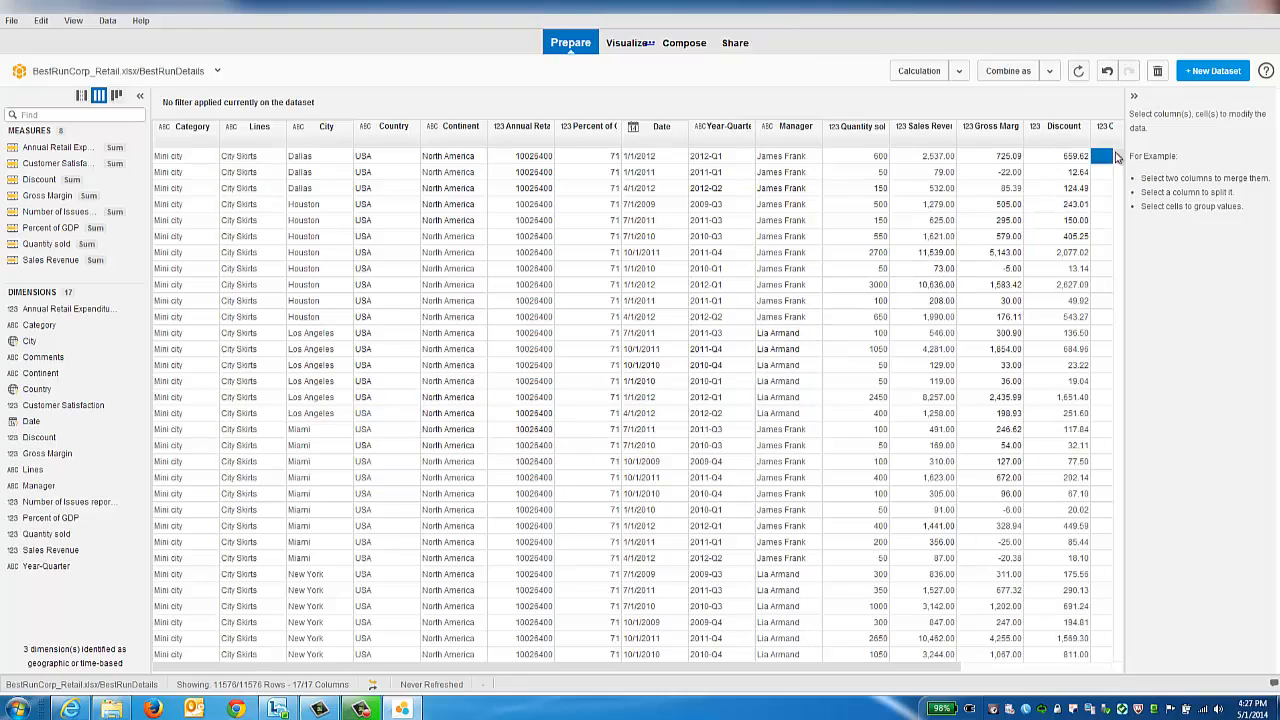
{"action": "left_click_drag", "start_coordinate": [1120, 160], "coordinate": [1123, 690]}
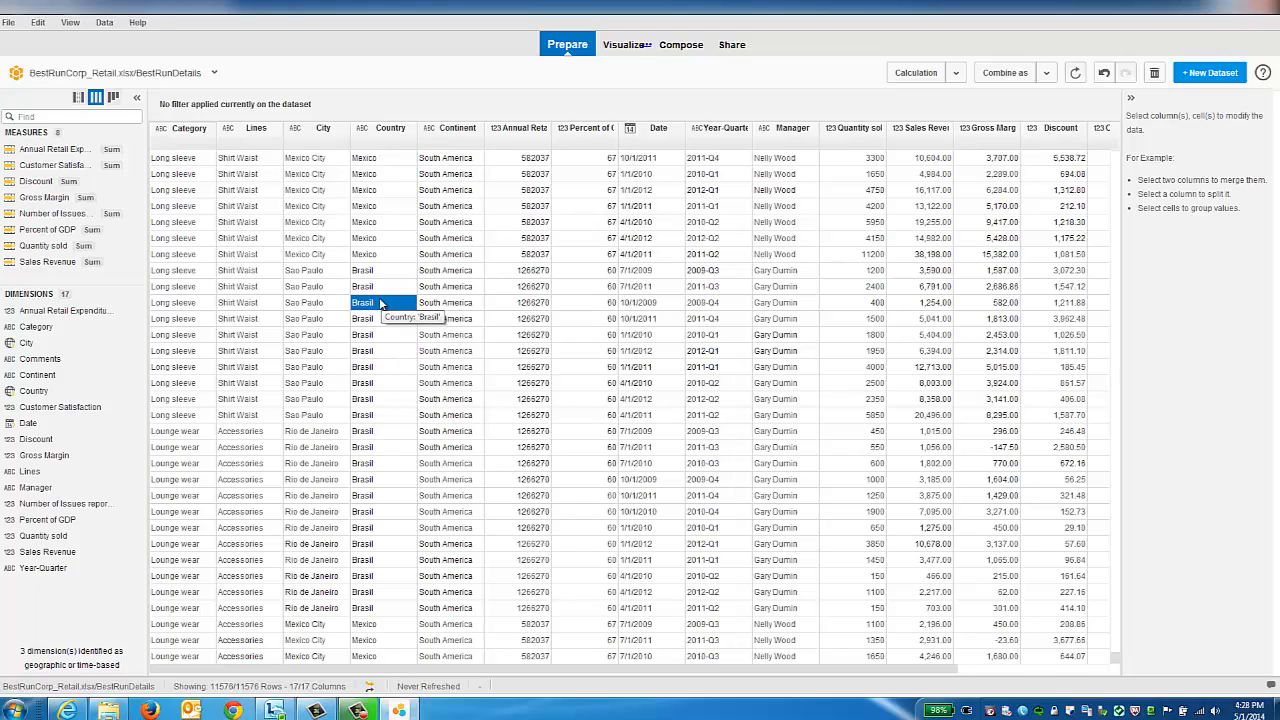
Build a bar chart with Sales Revenue on the X axis, Country on the Y axis and Continent as legend color
{"action": "left_click", "coordinate": [622, 48]}
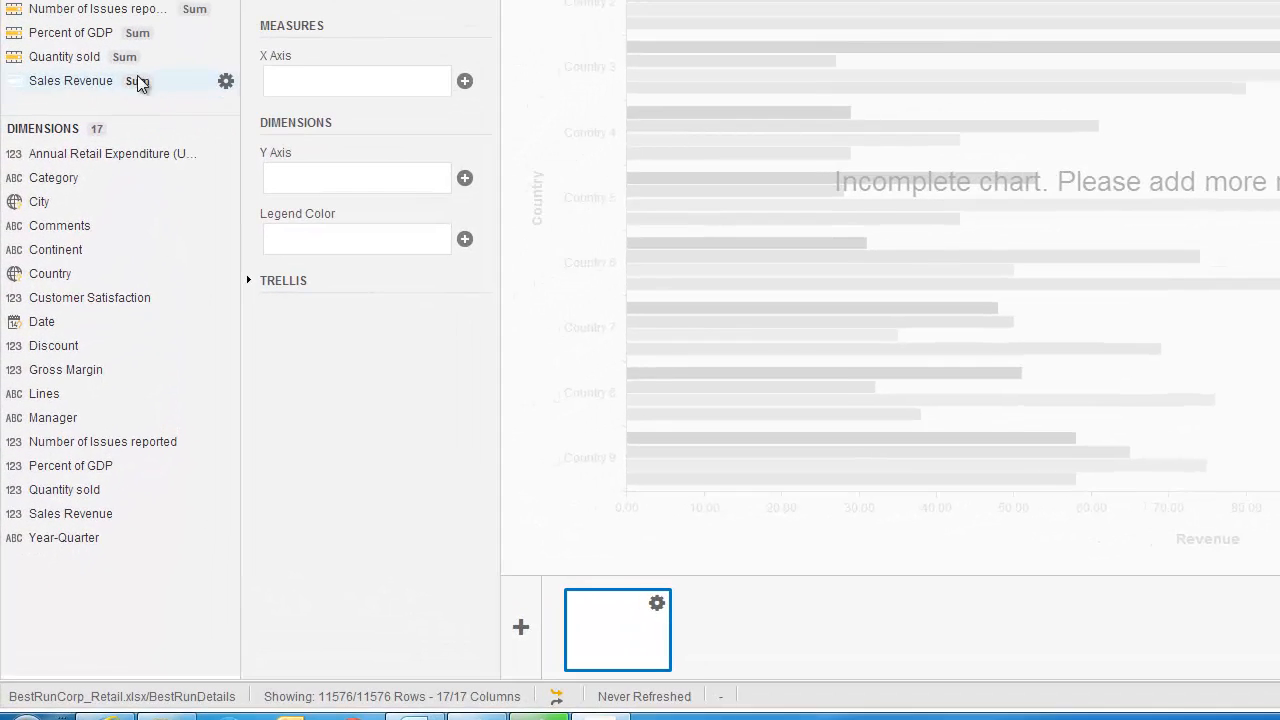
{"action": "left_click_drag", "start_coordinate": [137, 80], "coordinate": [360, 92]}
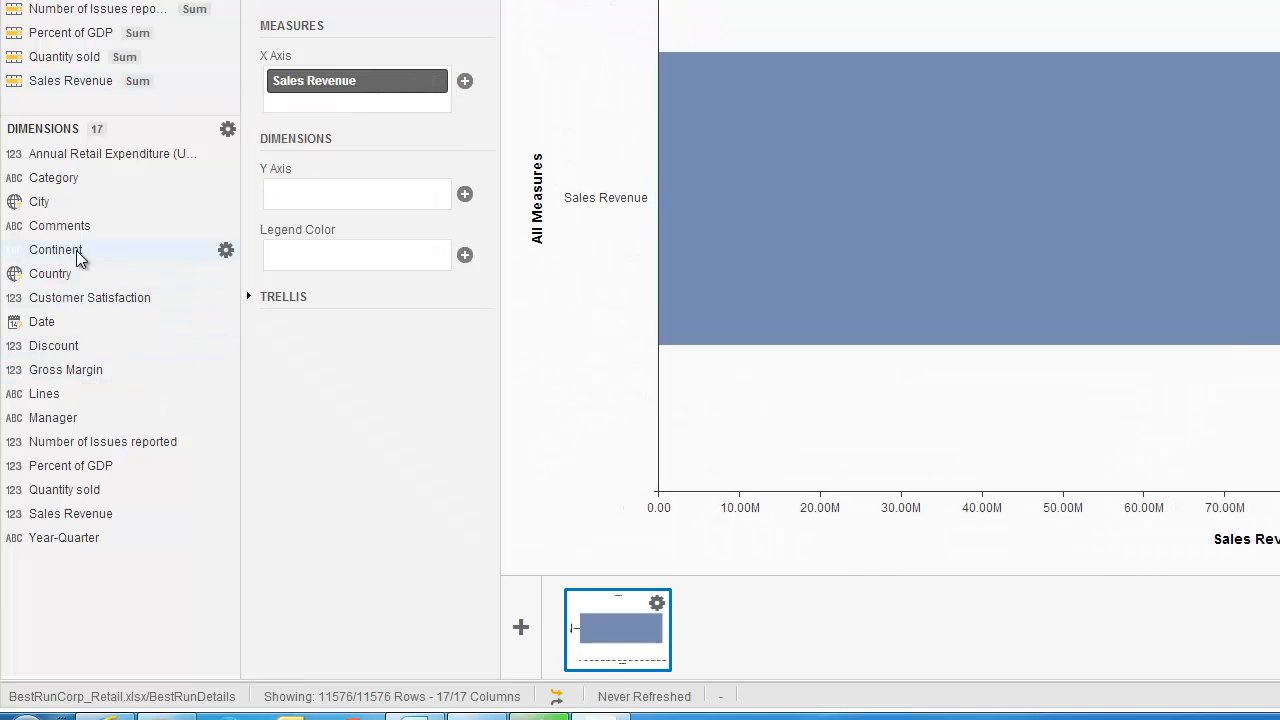
{"action": "left_click_drag", "start_coordinate": [64, 274], "coordinate": [320, 215]}
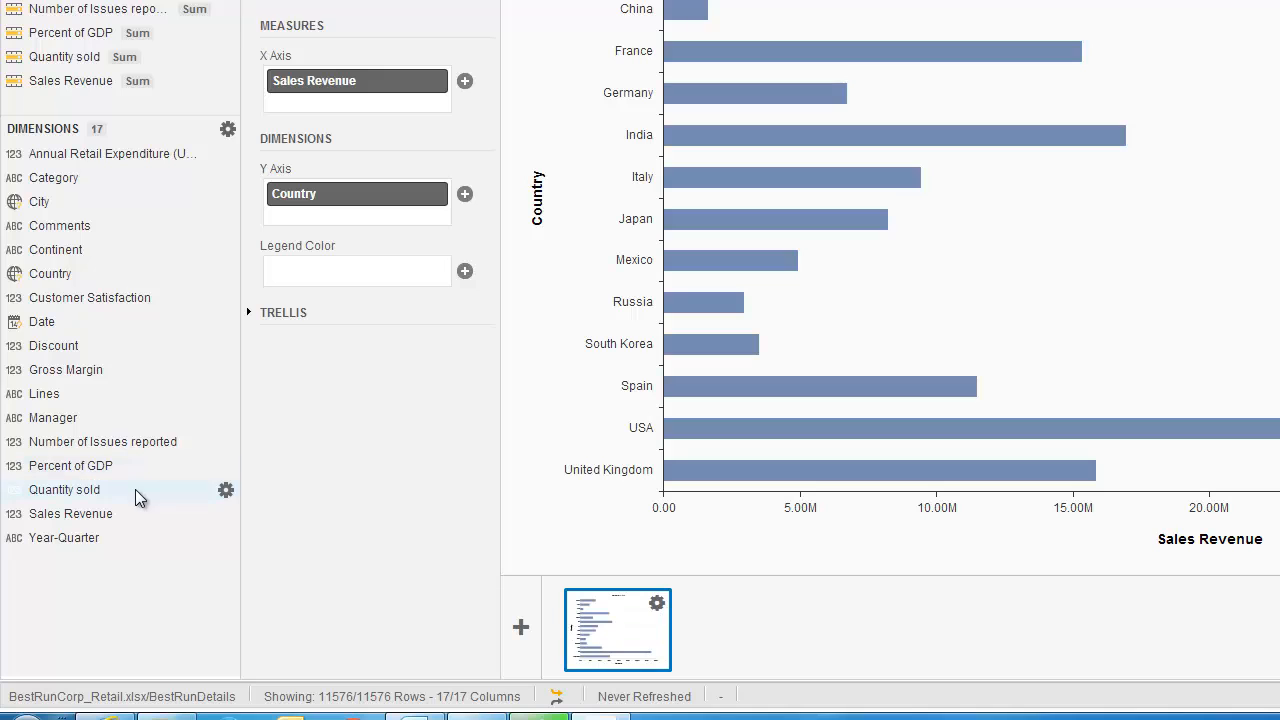
{"action": "left_click_drag", "start_coordinate": [57, 254], "coordinate": [320, 280]}
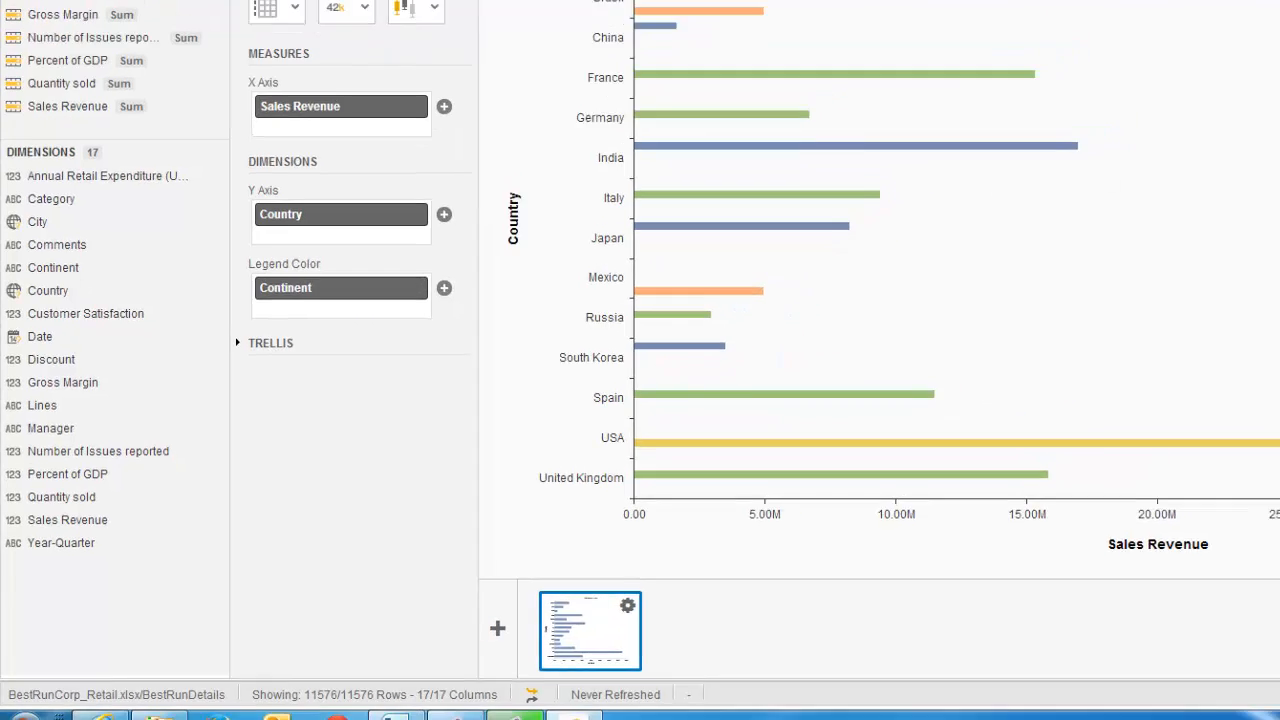